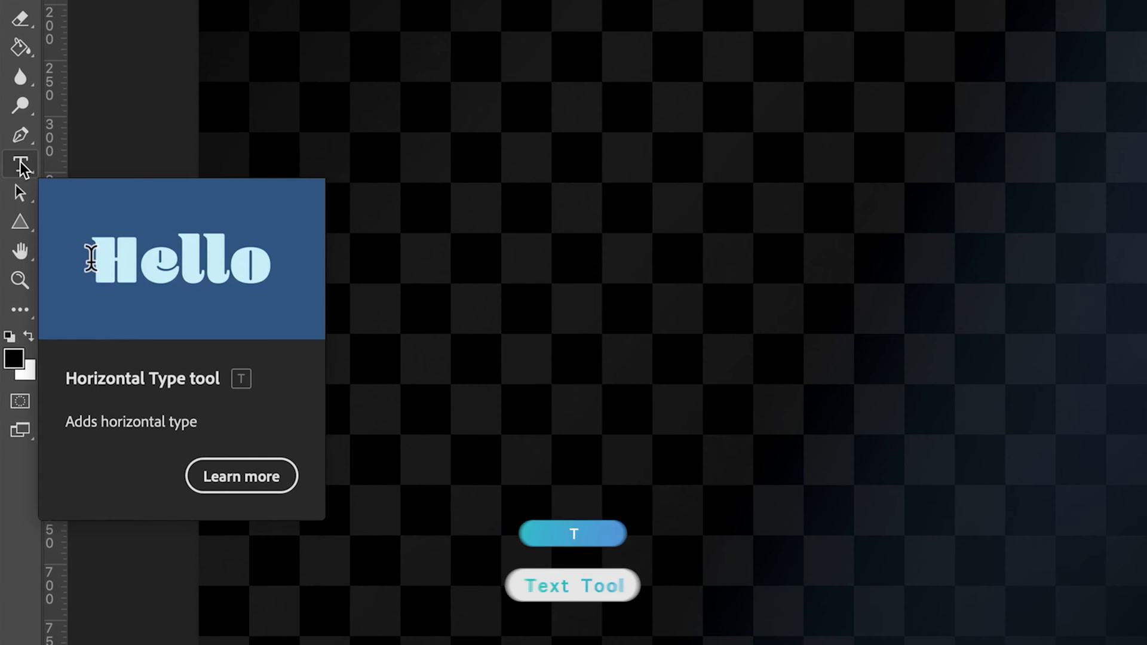
Add a horizontal text layer reading "WARP" near the middle of the canvas
left_click(21, 165)
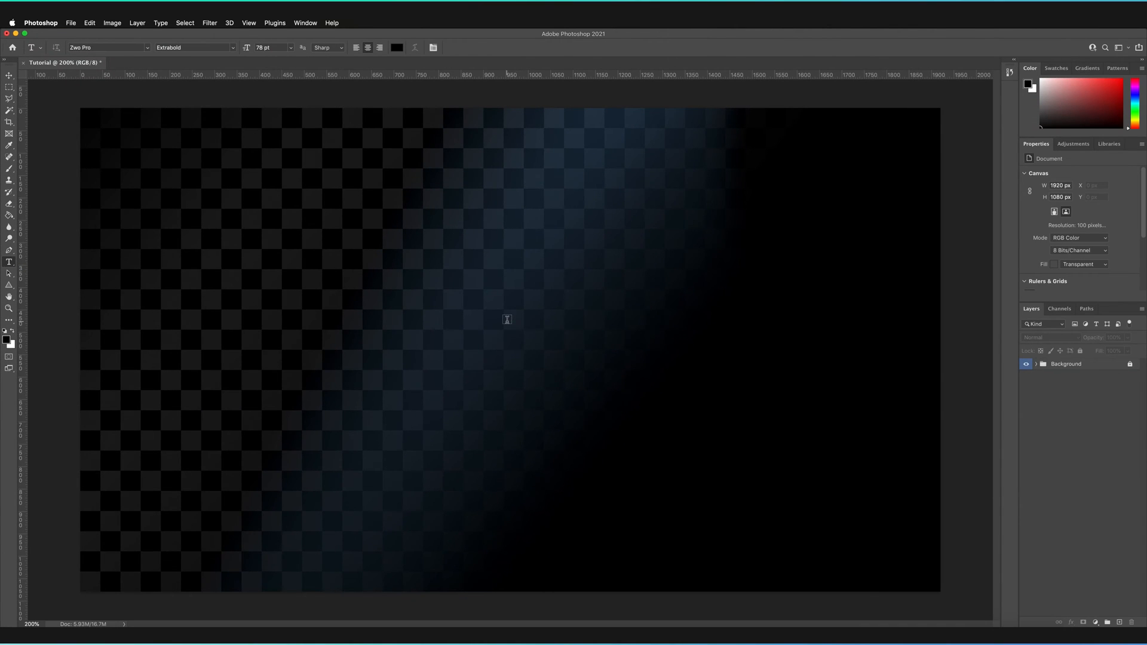
left_click(508, 320)
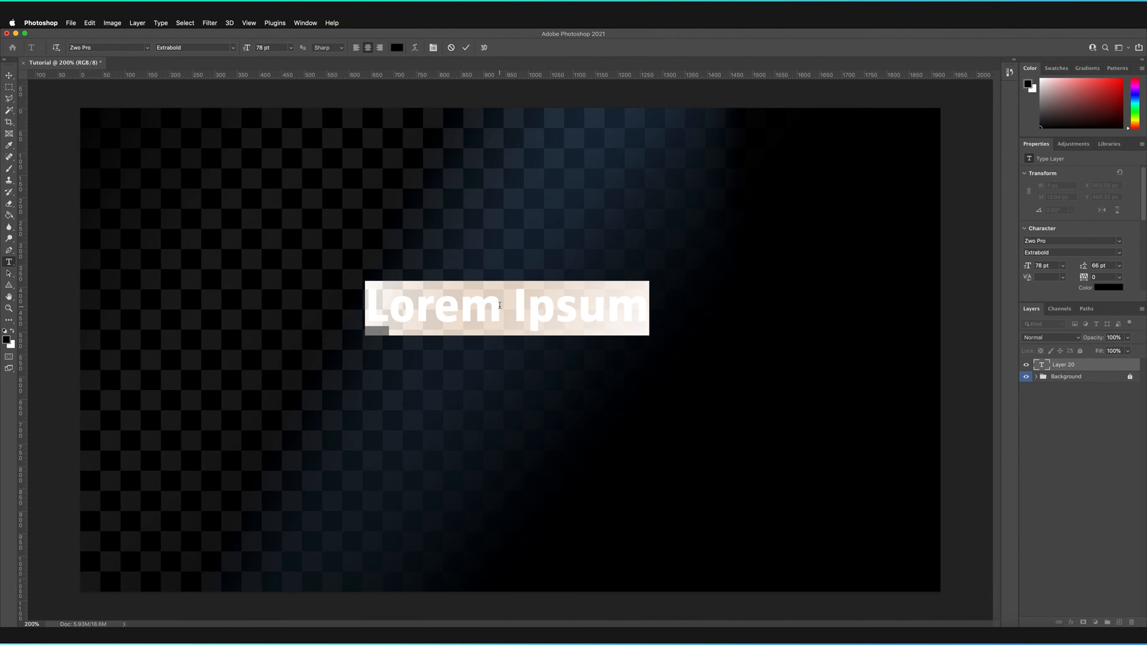
type("WAR")
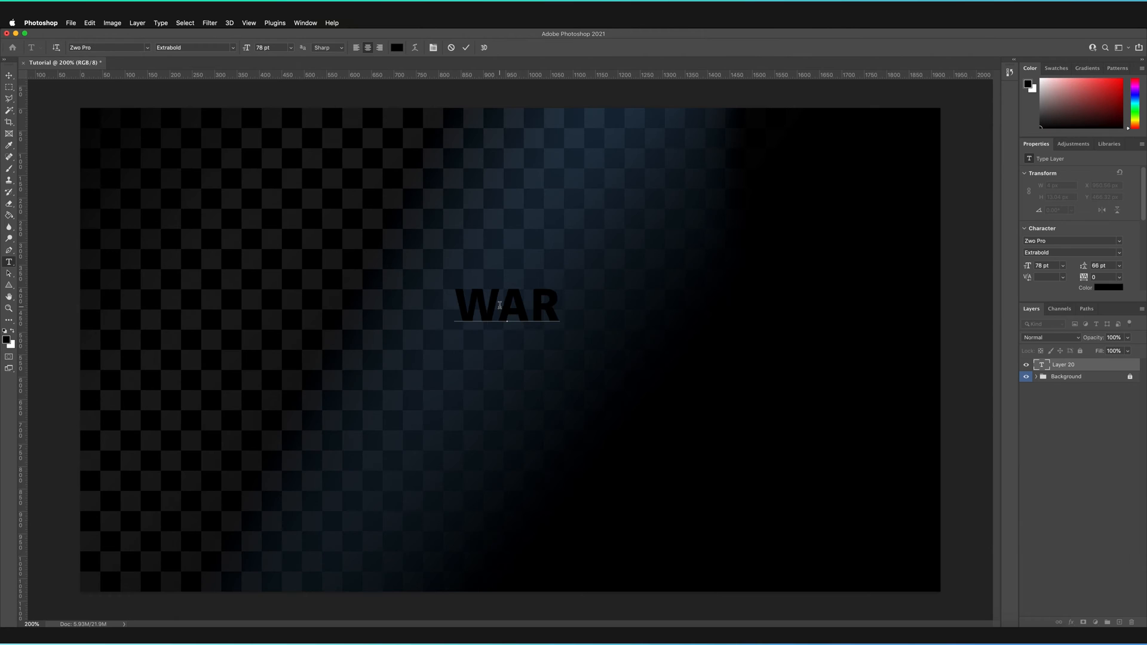
type("P")
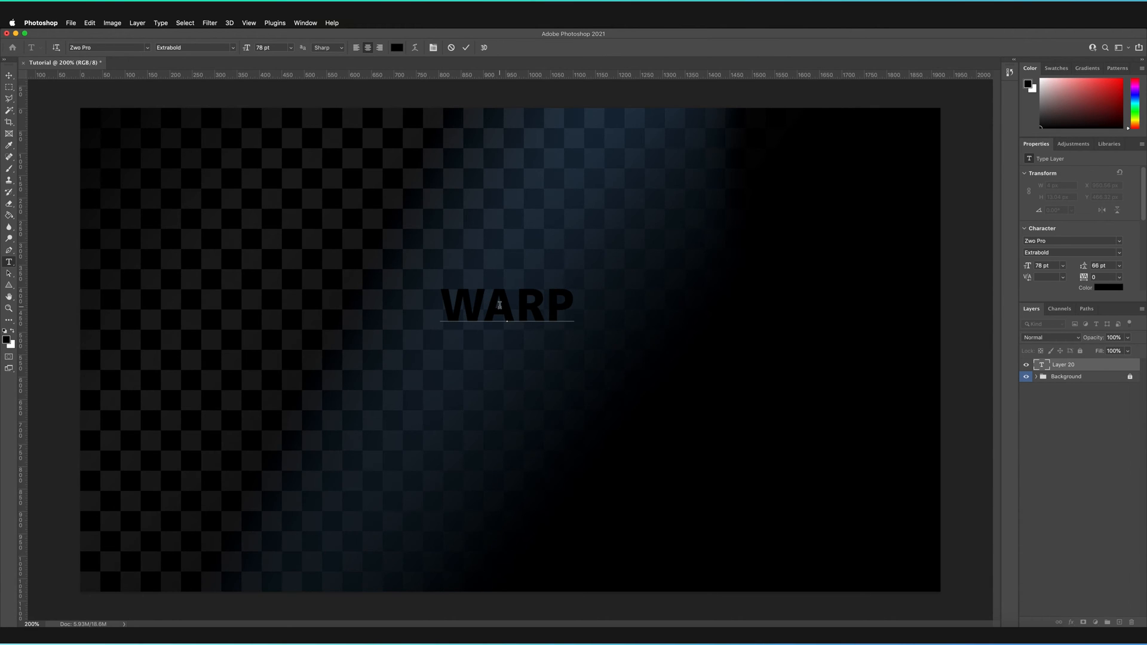
Recolor the whole word WARP to a fully saturated bright yellow and commit the text
left_click_drag(574, 302, 432, 303)
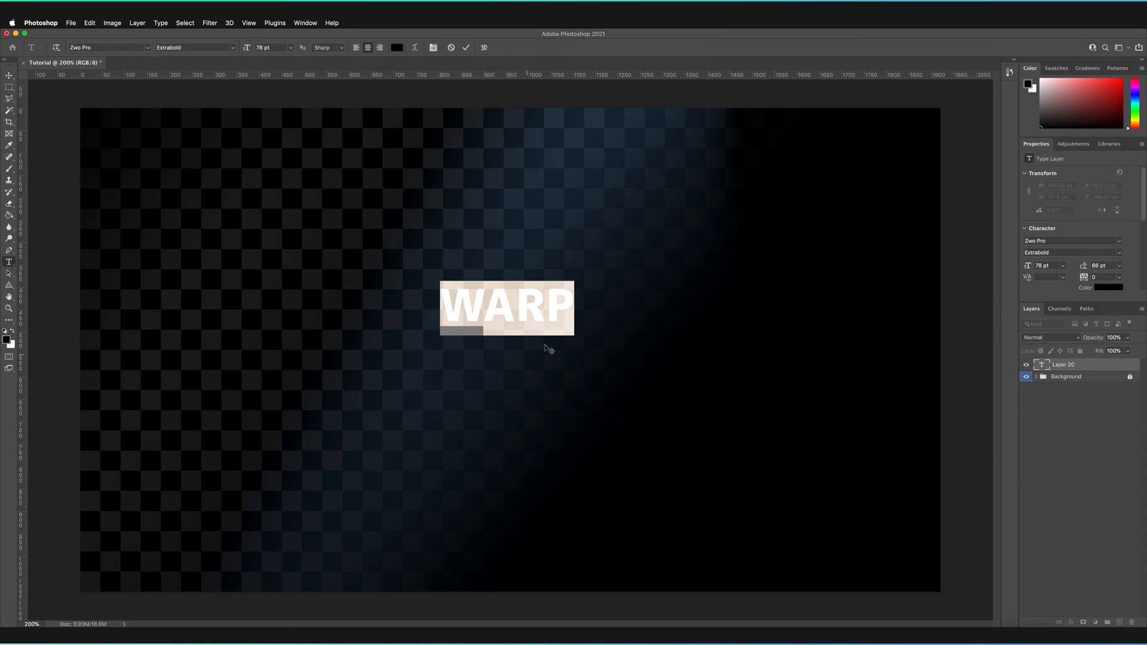
left_click(397, 47)
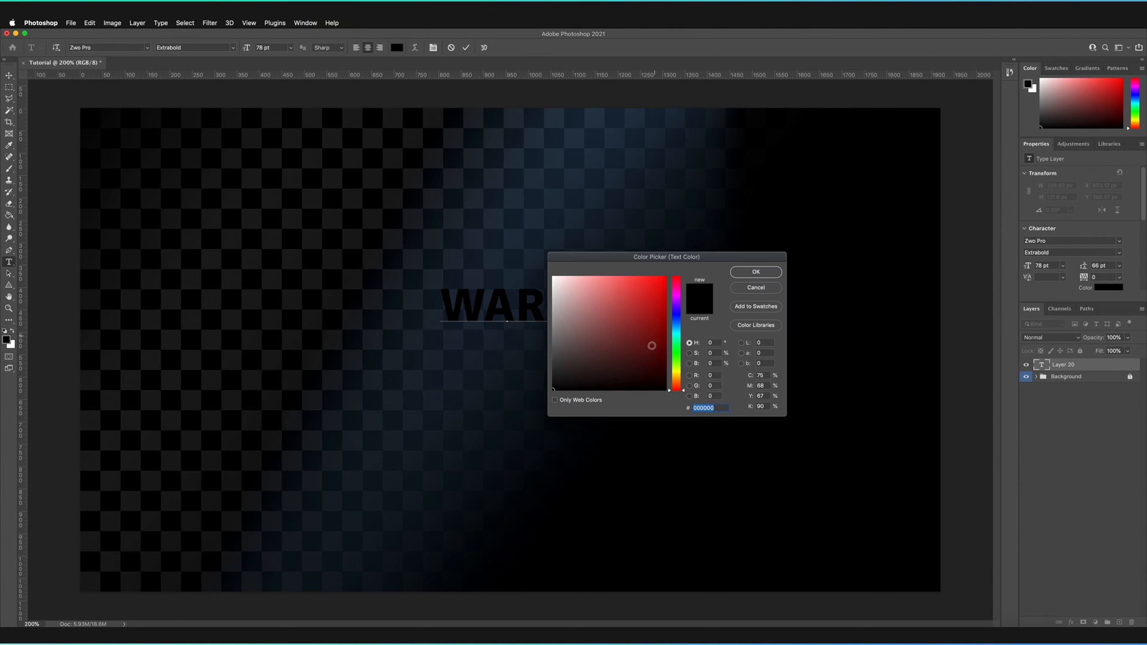
left_click(680, 372)
mouse_move(638, 324)
left_mouse_down()
mouse_move(673, 276)
mouse_move(702, 276)
left_mouse_up()
left_click(757, 273)
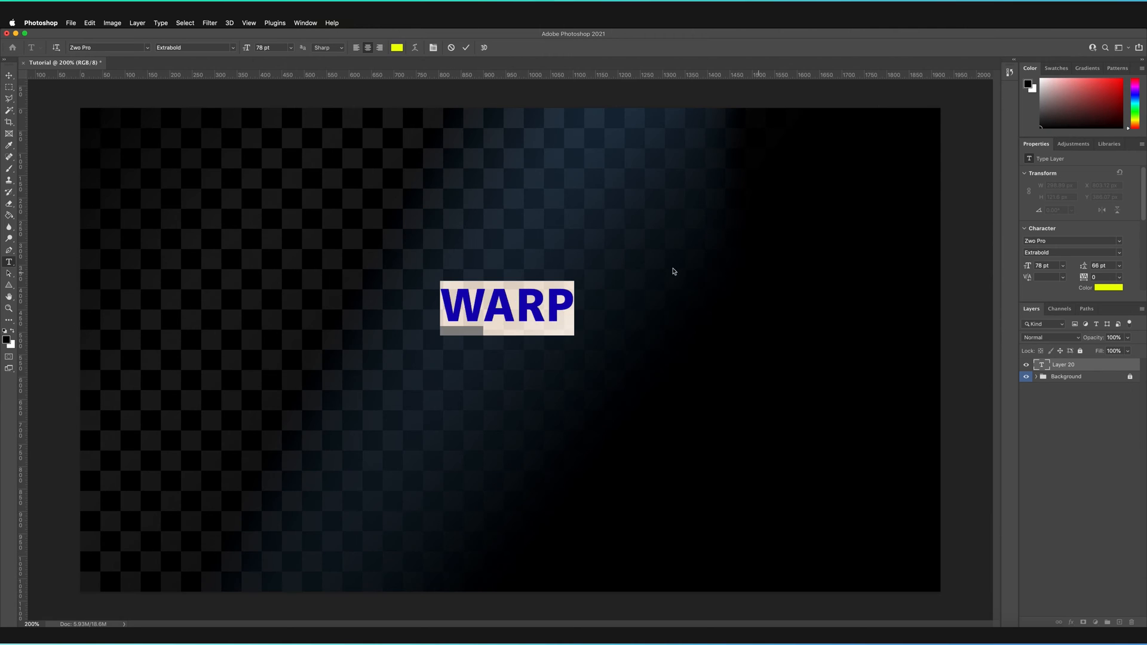
left_click(468, 48)
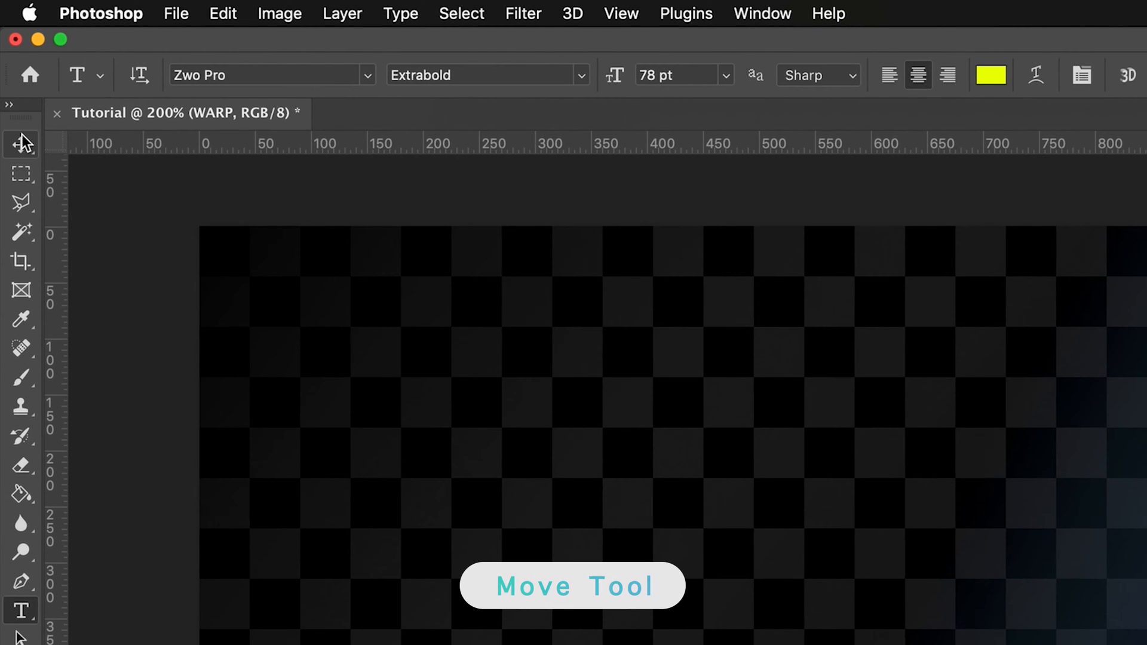
Scale the WARP text proportionally to about 358% with Free Transform and center it on the canvas at X 960 px, Y 540 px
left_click(24, 143)
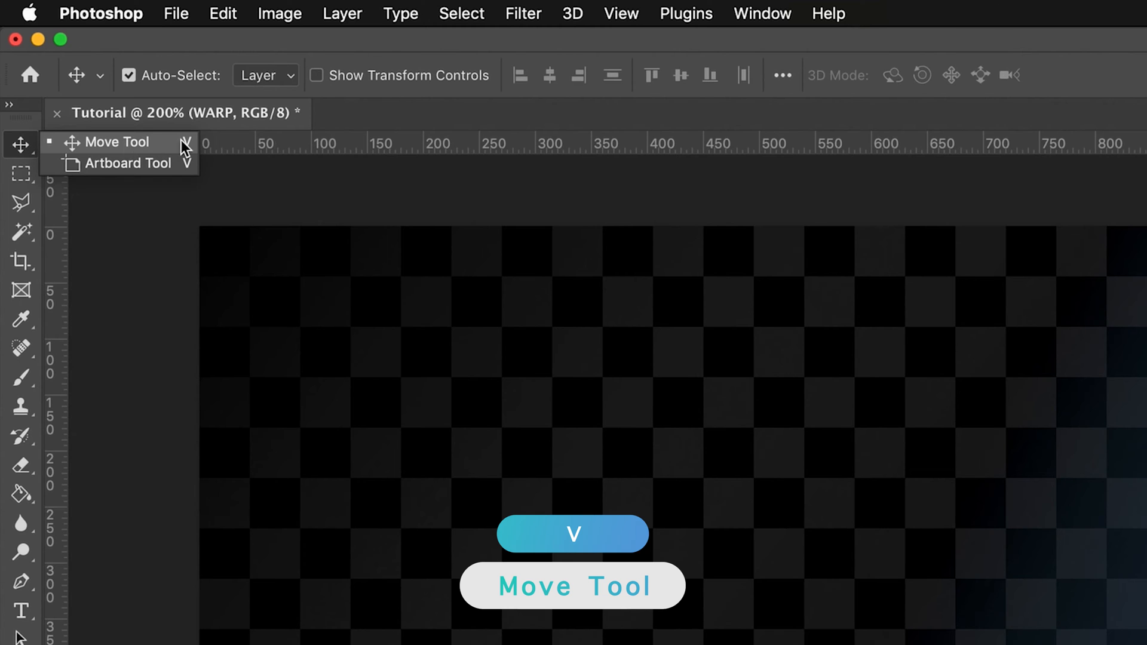
left_click(146, 142)
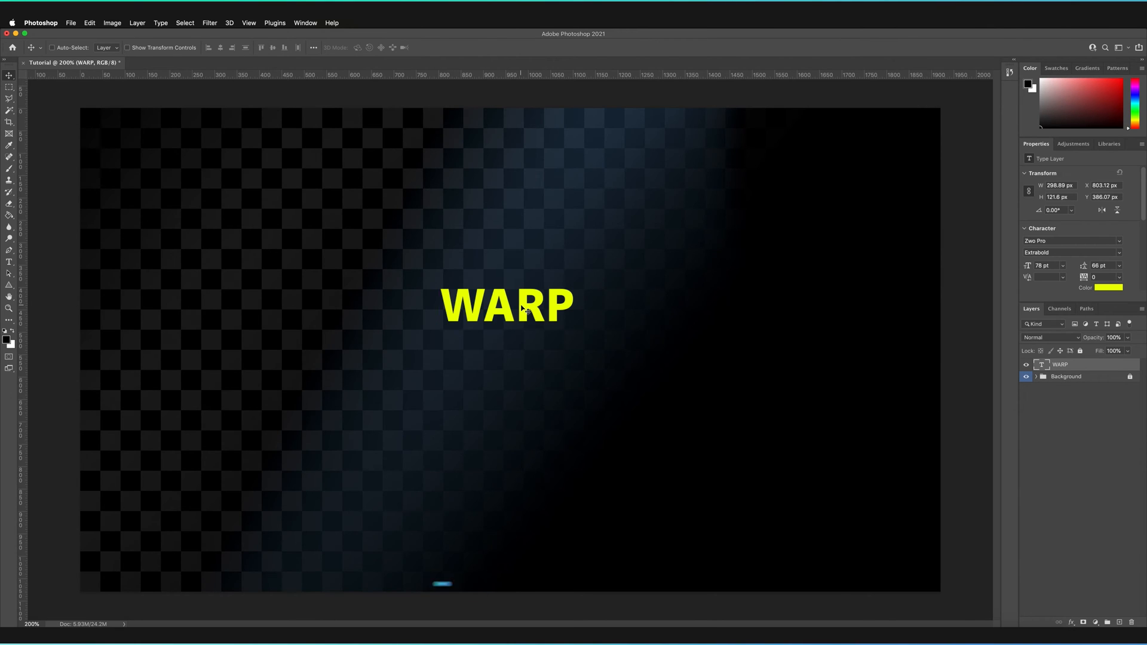
key("super+t")
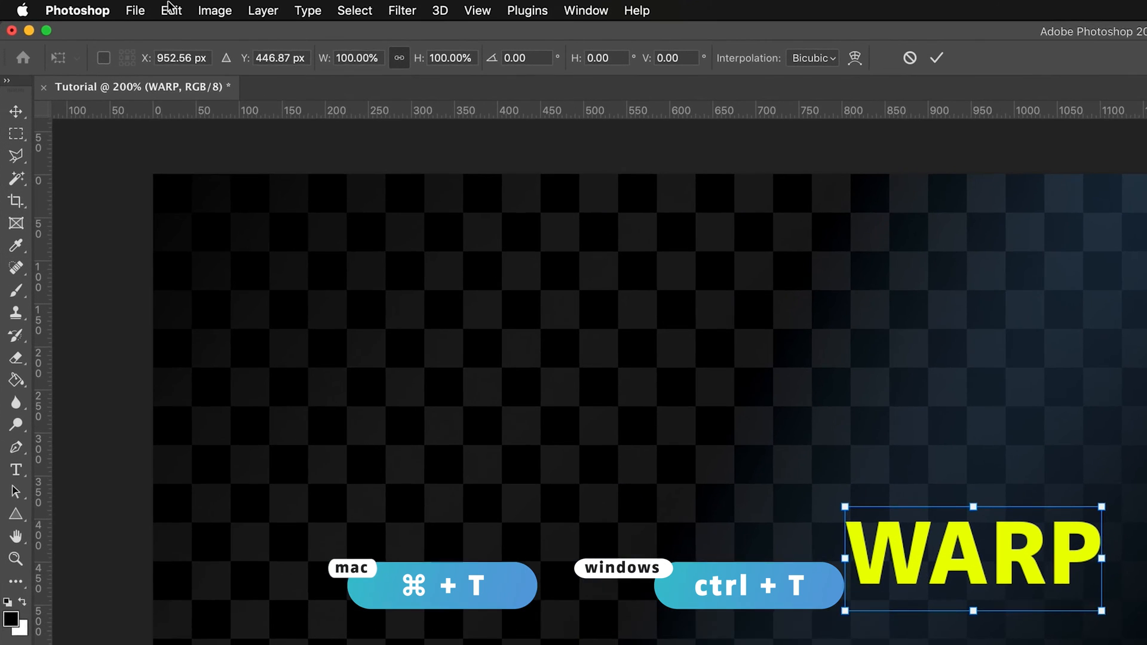
left_click(90, 23)
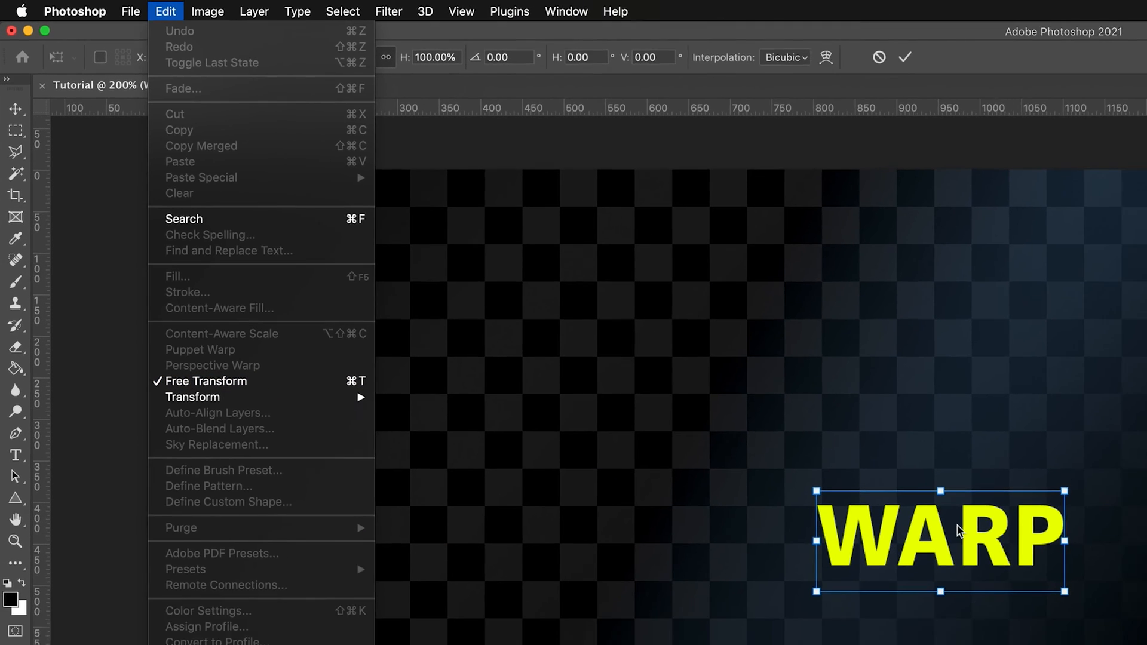
left_click(1038, 570)
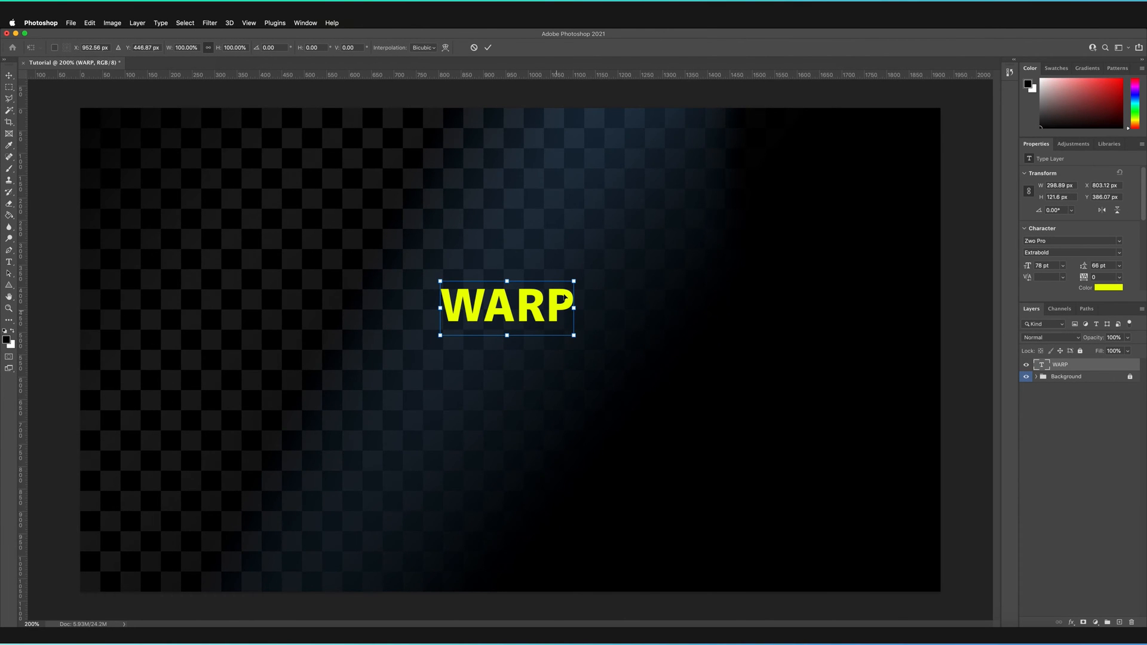
left_click_drag(579, 309, 756, 312)
left_click_drag(668, 300, 578, 342)
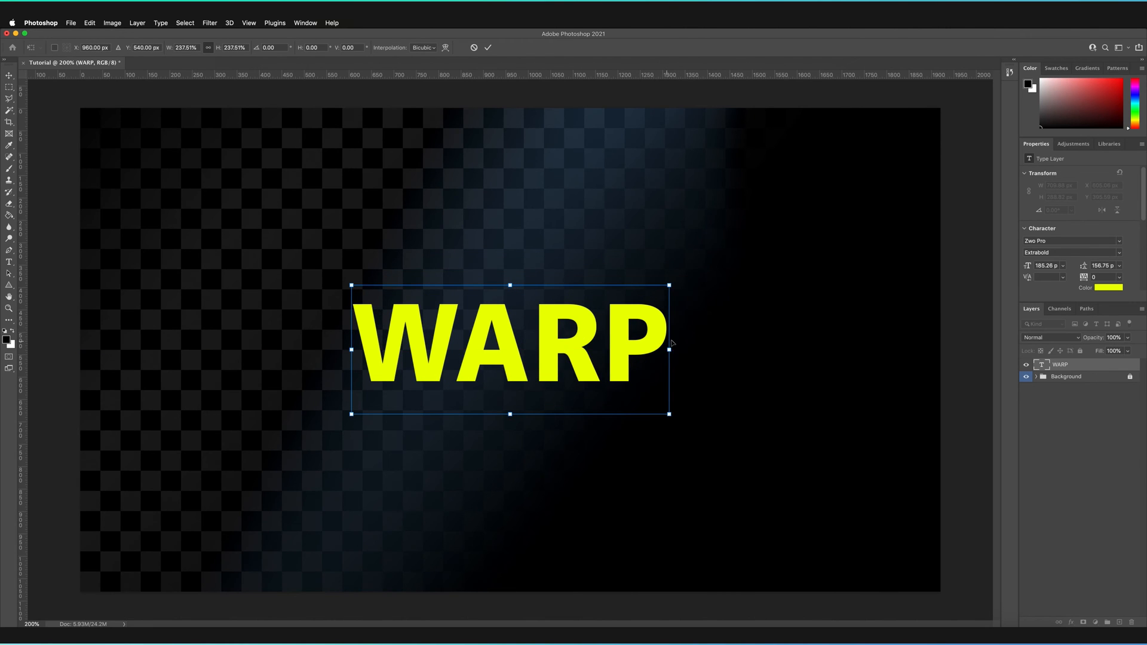
left_click_drag(674, 351, 807, 339)
left_click_drag(672, 326, 612, 326)
left_click_drag(754, 342, 774, 350)
left_click_drag(692, 325, 667, 323)
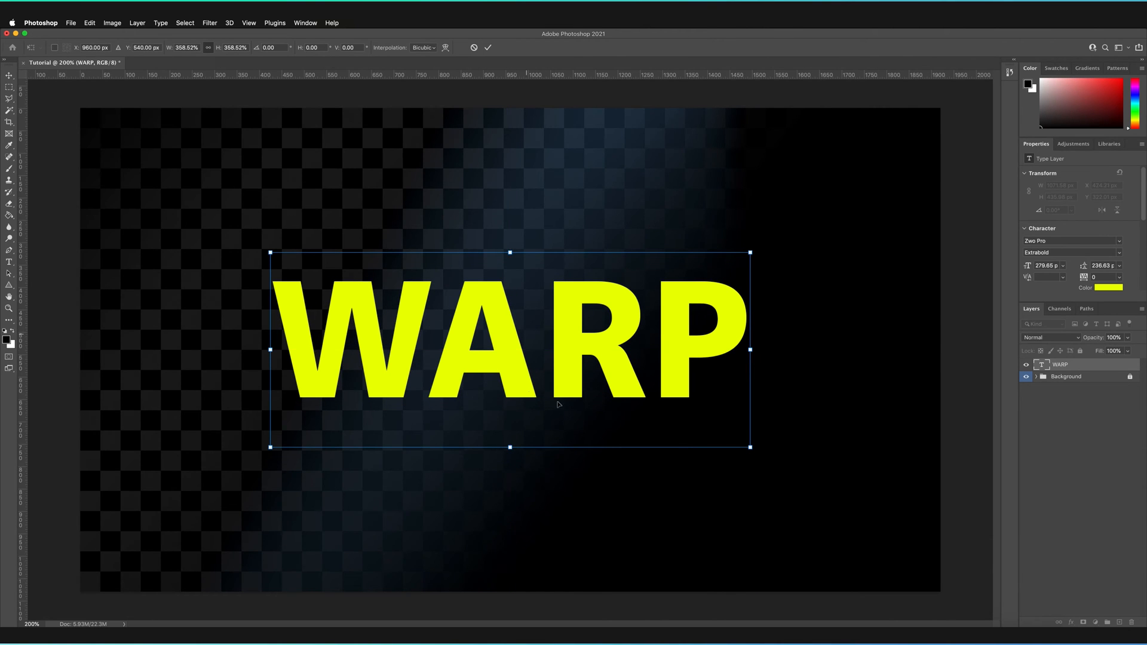
left_click(489, 50)
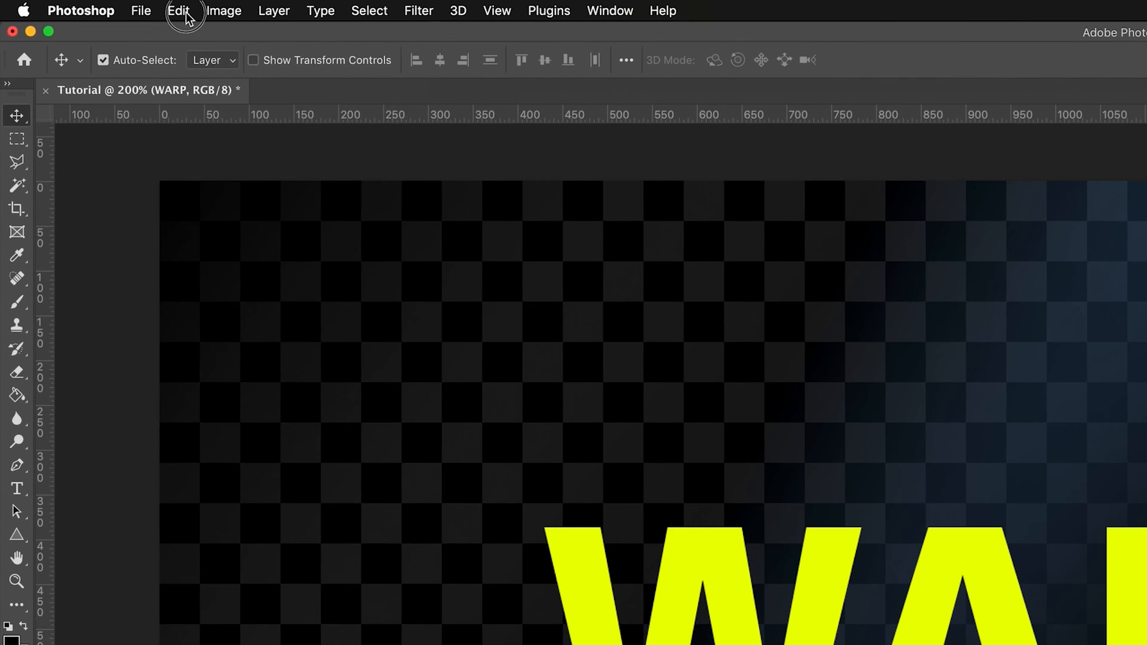
Try to warp the live WARP text layer by pulling its upper-right corner handle, and cancel the transform
left_click(101, 22)
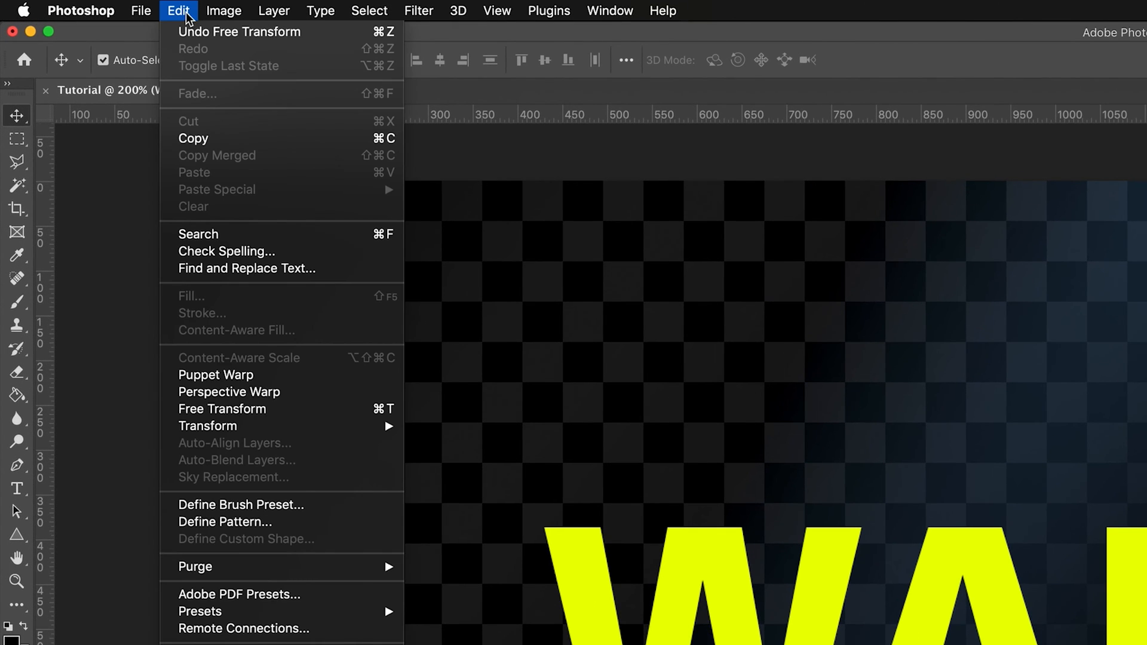
mouse_move(227, 426)
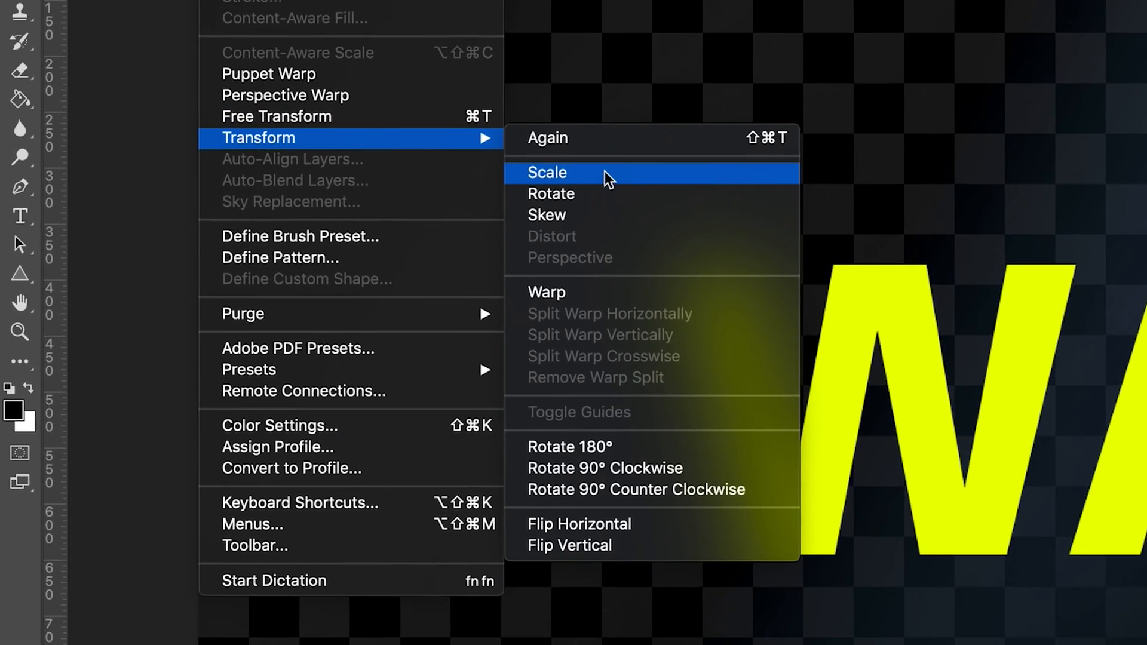
left_click(589, 294)
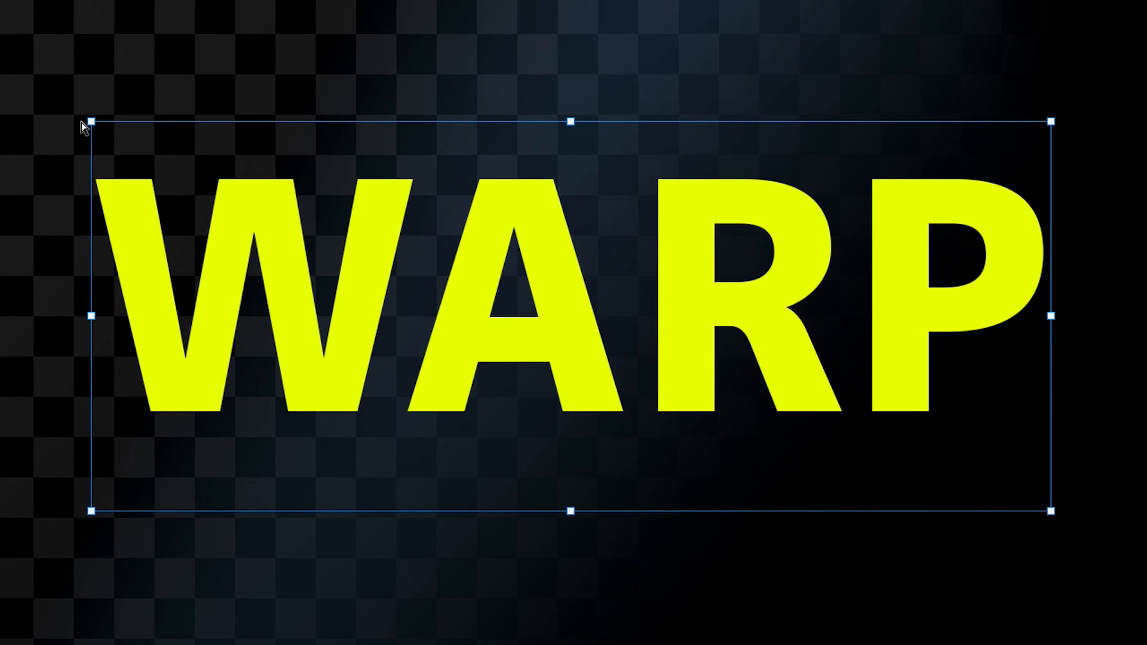
left_click_drag(1051, 117, 995, 189)
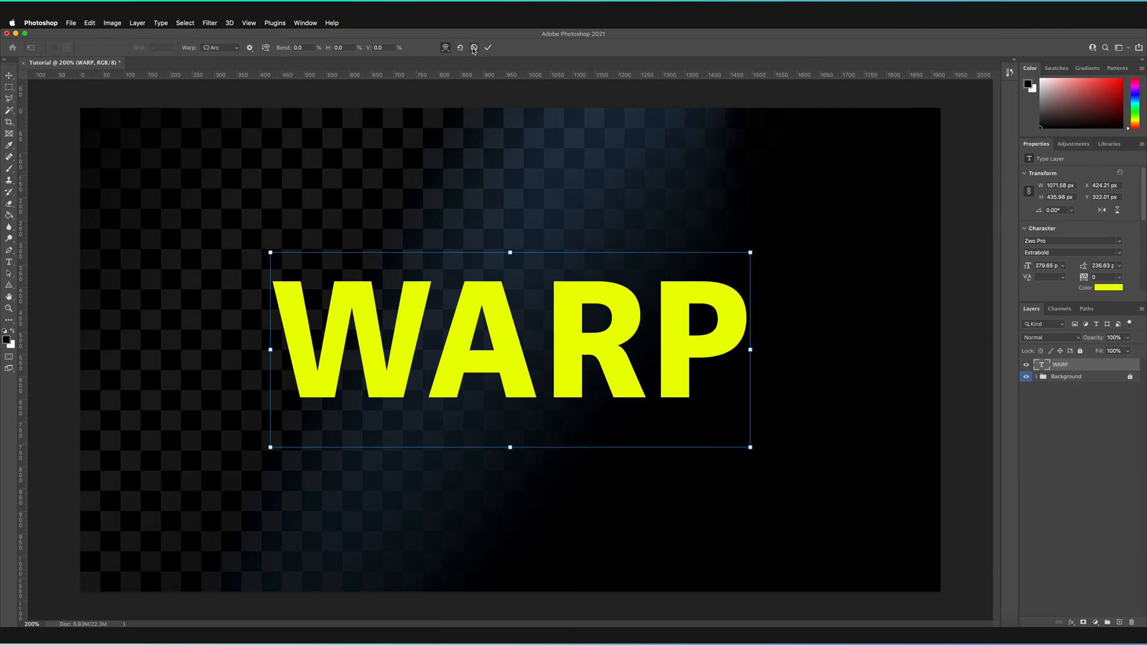
left_click(474, 48)
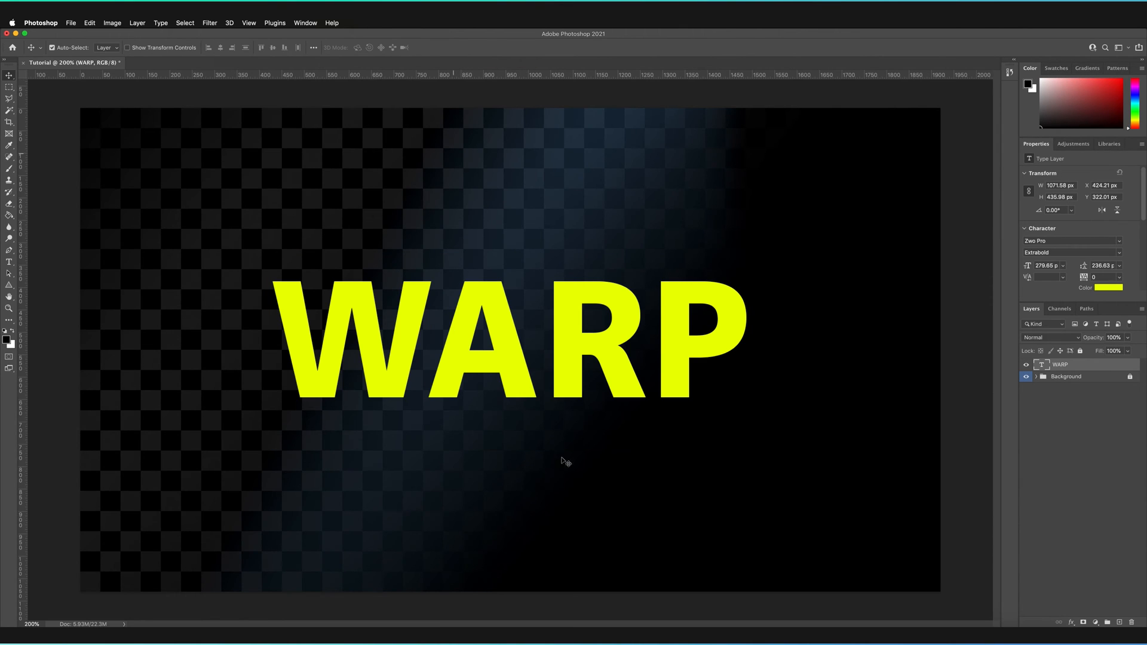
Check the editability of the WARP text by selecting its letter R, leaving the wording as it is
double_click(558, 358)
left_click(556, 358)
left_click(669, 362, "shift")
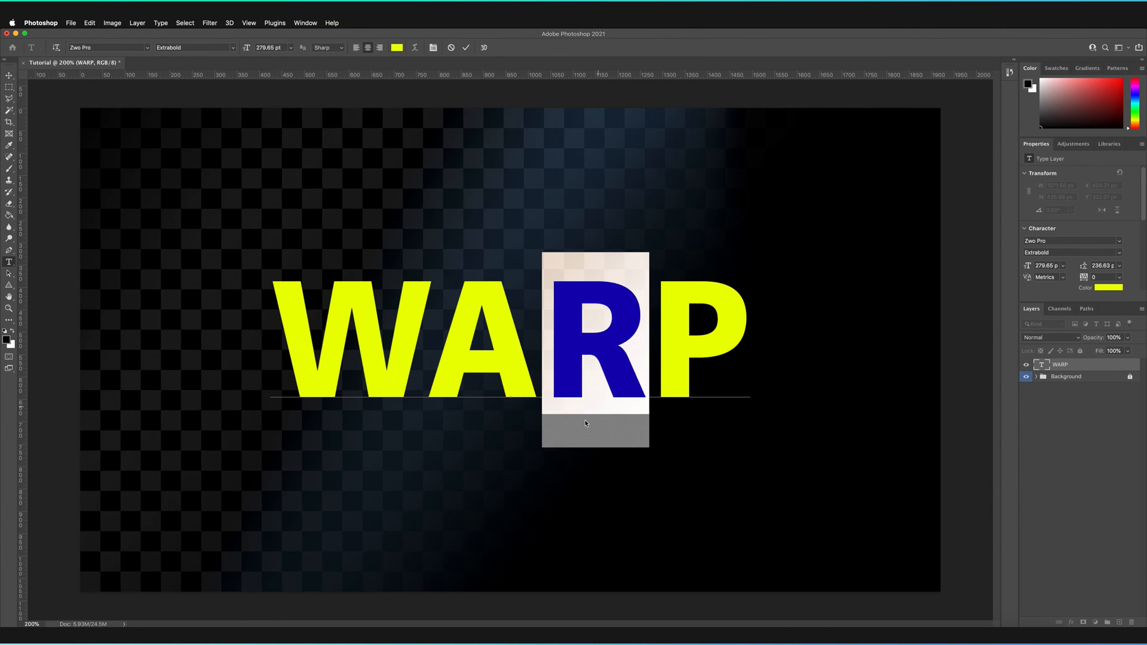
left_click(467, 48)
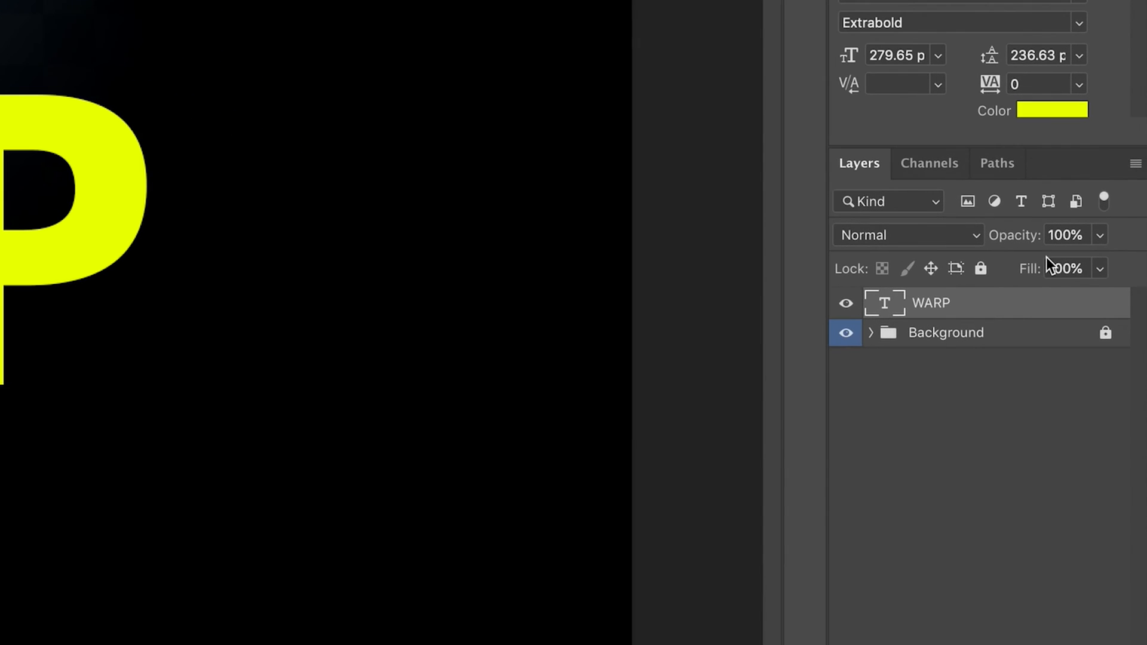
Try rasterizing the WARP type layer and undo the rasterization
right_click(973, 305)
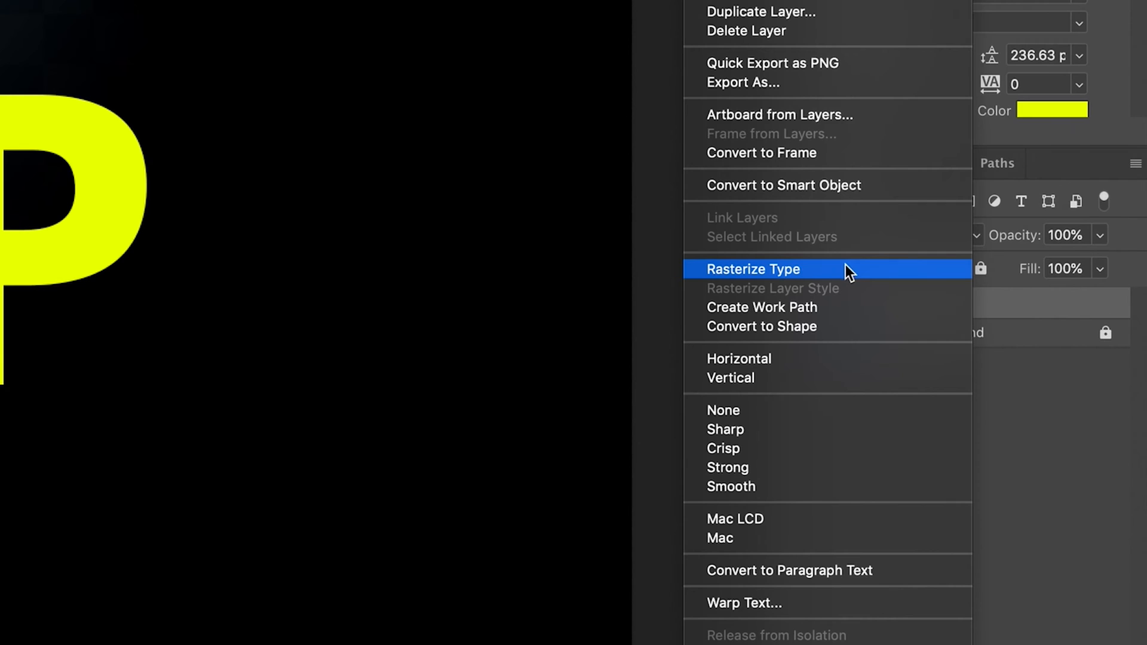
left_click(773, 270)
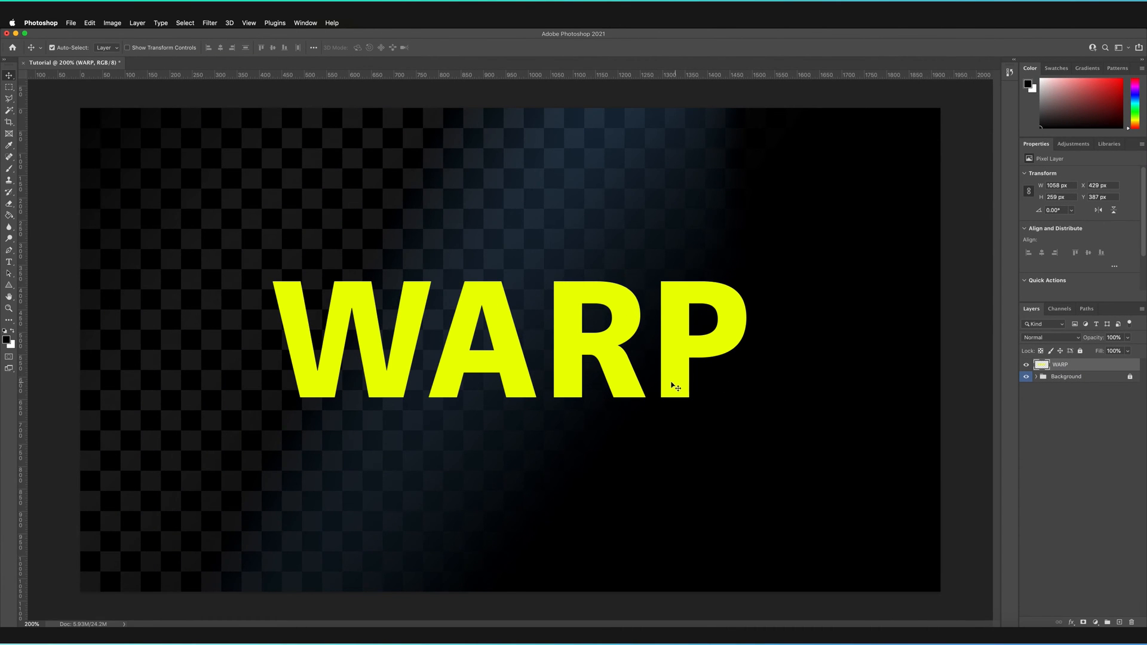
key("super+z")
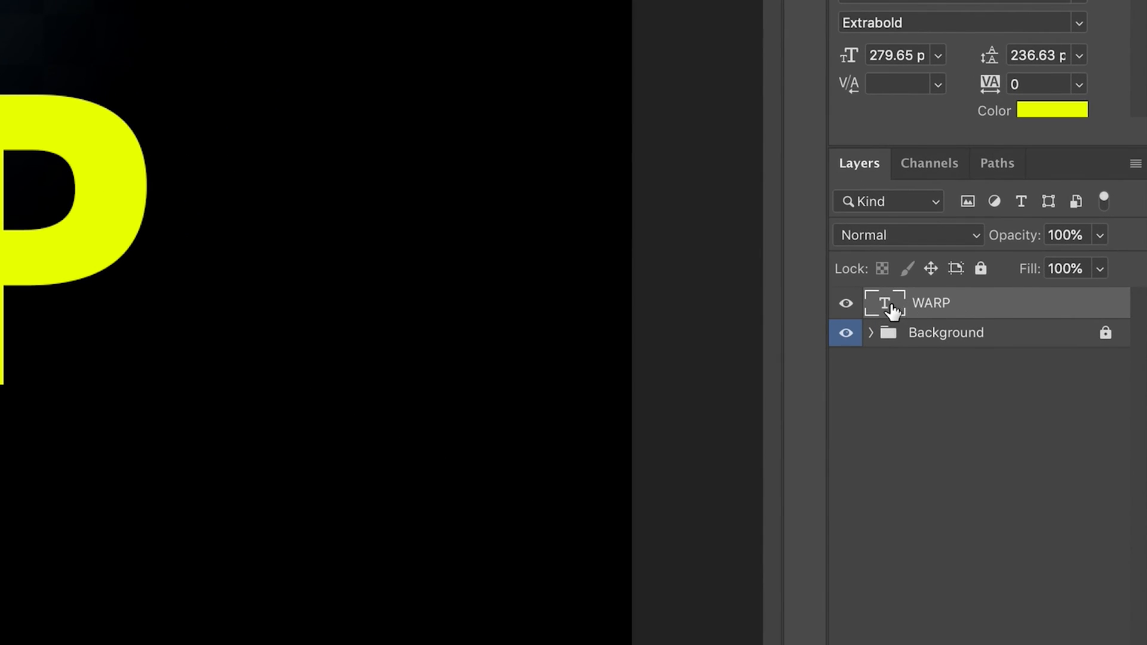
Convert the WARP type layer to a smart object
right_click(997, 311)
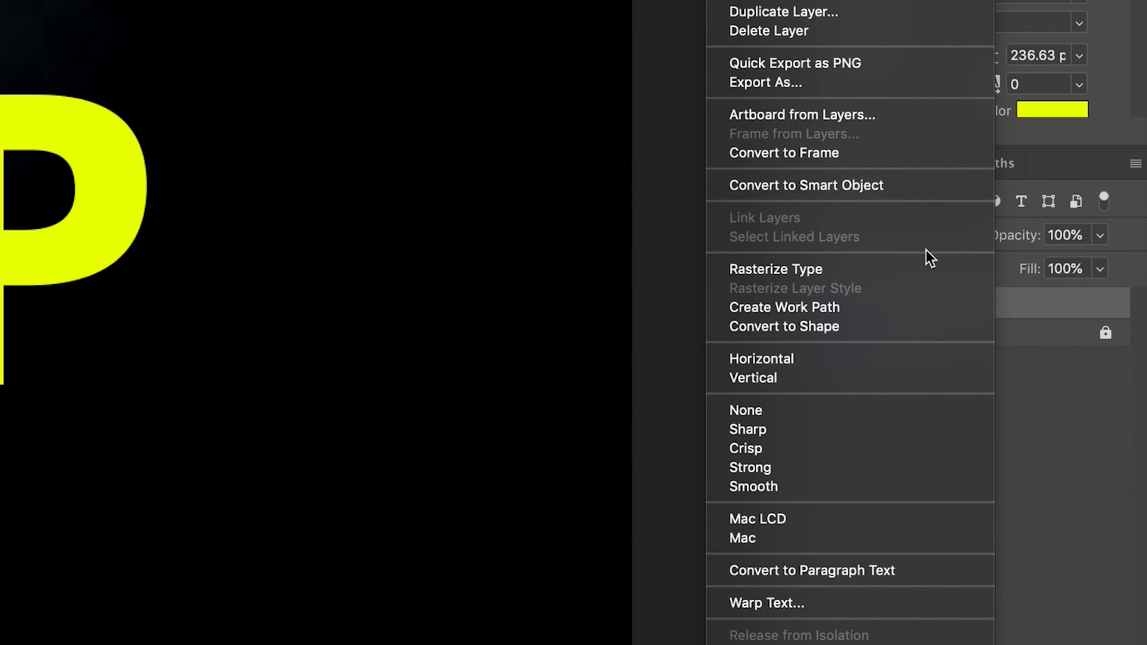
left_click(881, 188)
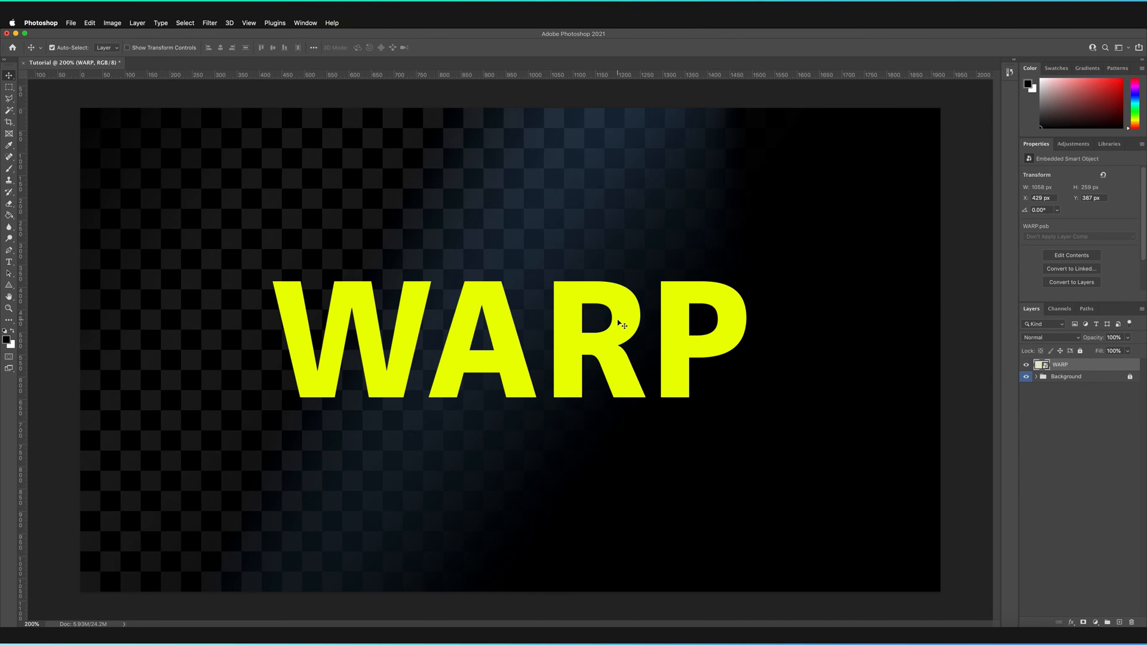
Try to edit the WARP smart object's text directly on the canvas with the Type tool, and cancel the edit
key("t")
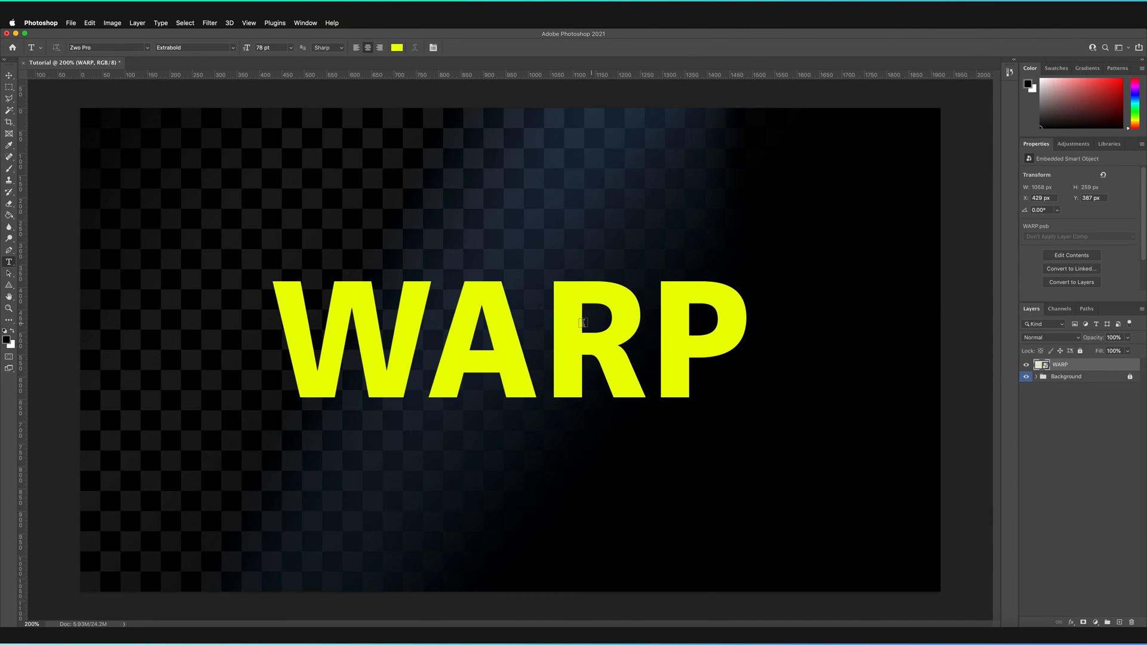
left_click(545, 327)
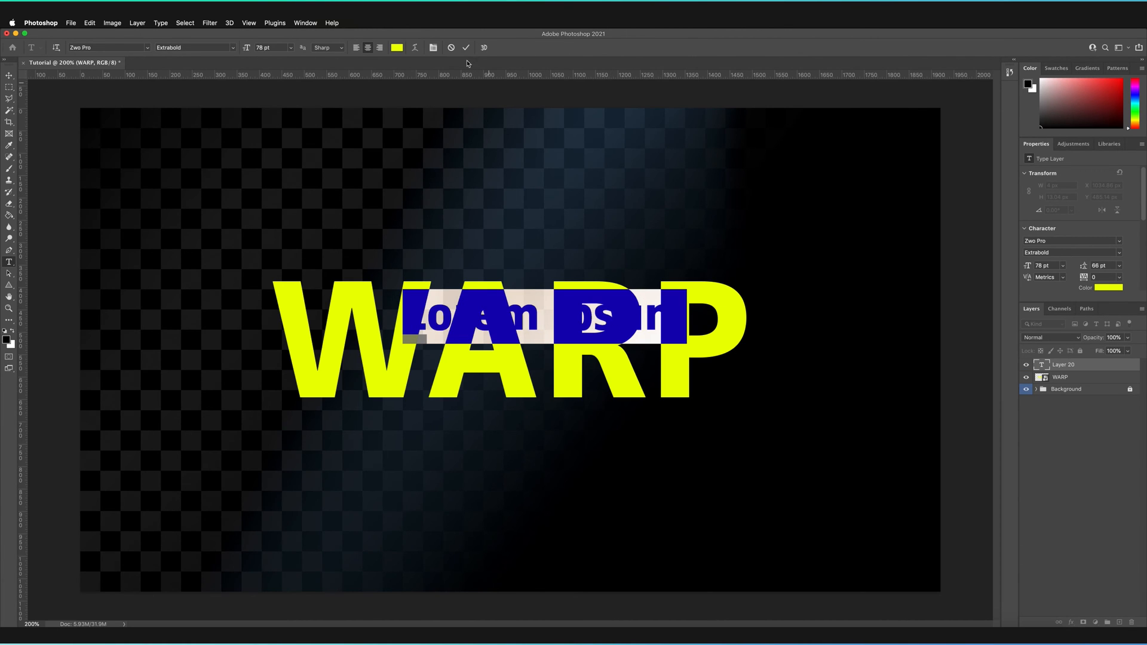
left_click(451, 47)
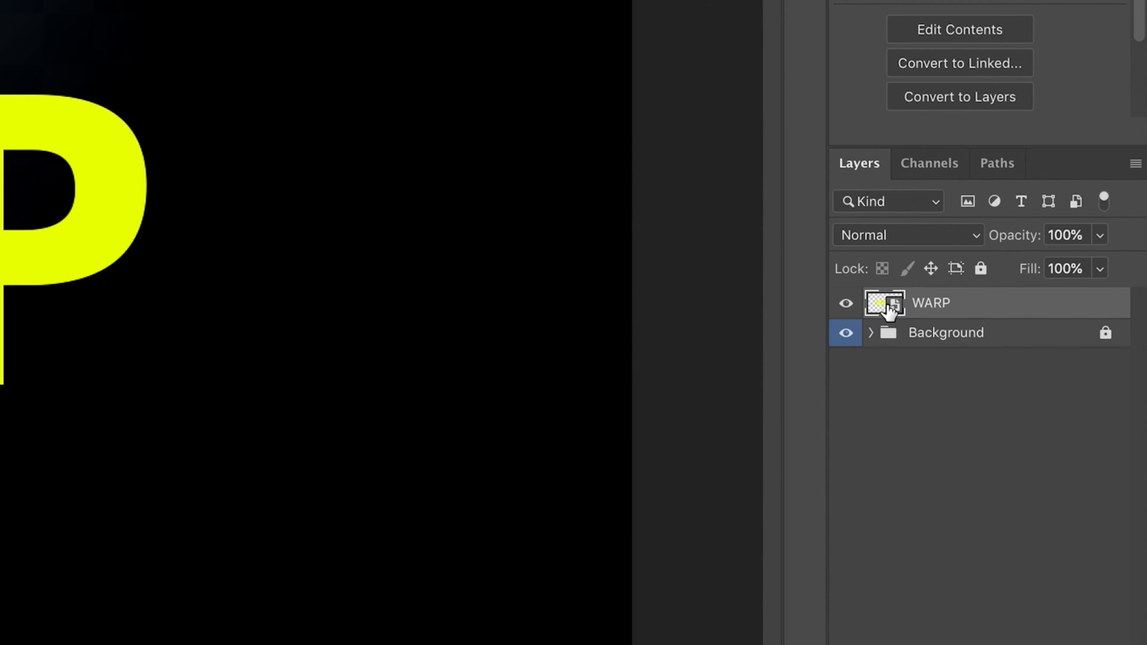
Open the WARP smart object's contents, check the text's editability by selecting the letters ARP, and return to the Tutorial document
double_click(891, 307)
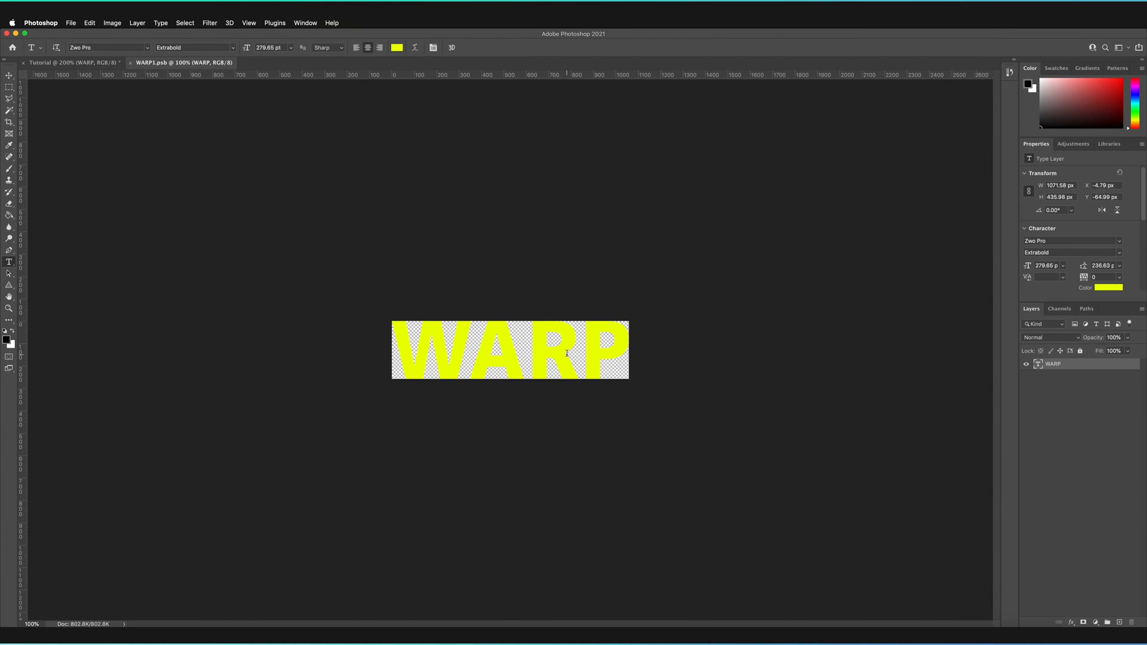
left_click(524, 343)
left_click_drag(469, 343, 613, 346)
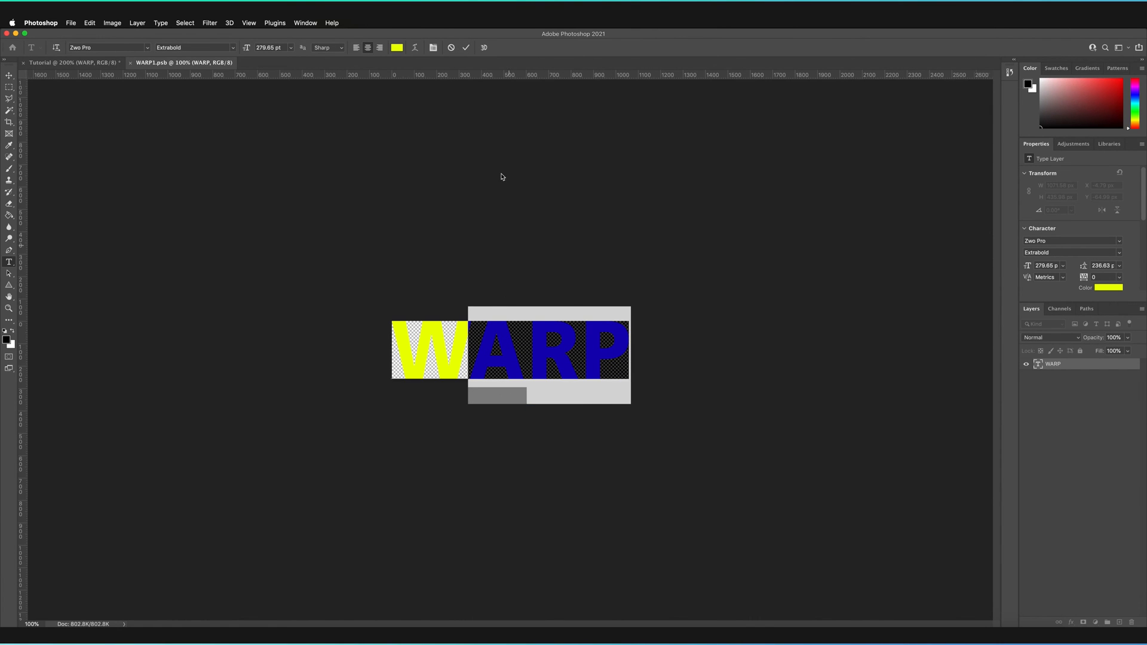
left_click(466, 48)
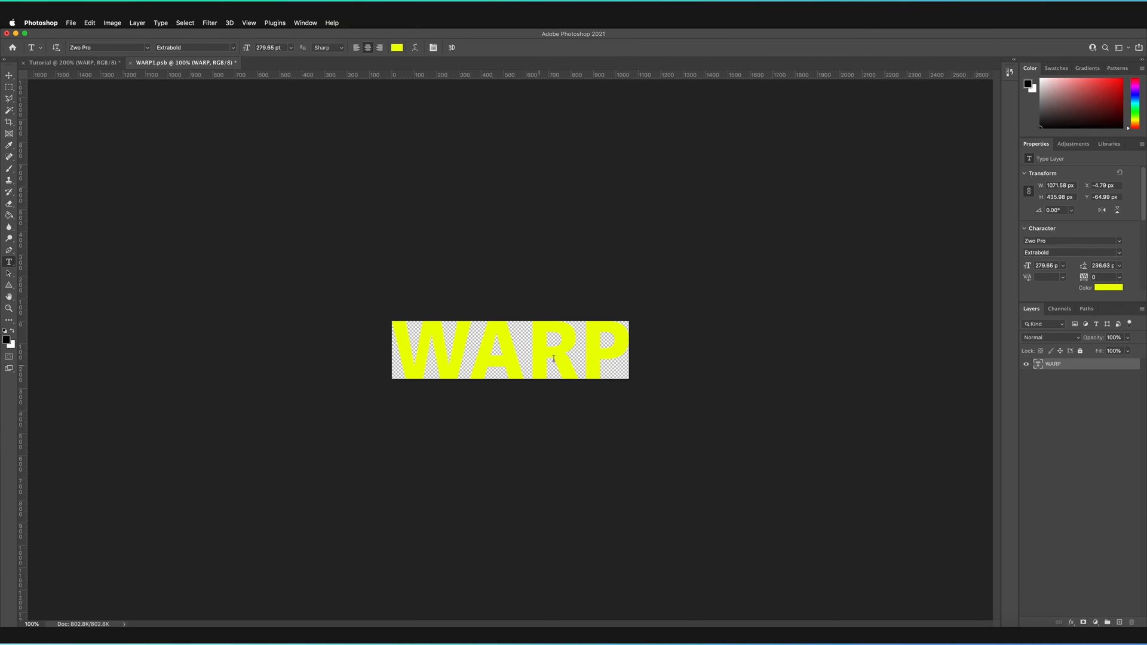
left_click(96, 64)
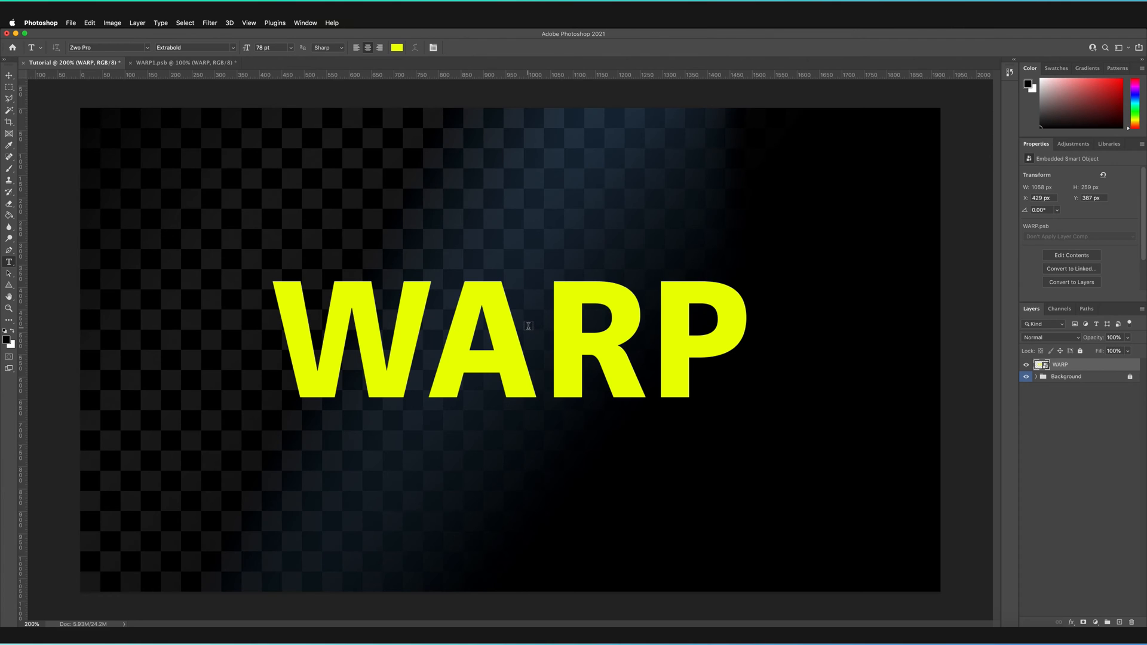
Start a Warp transform on the WARP smart object
key("v")
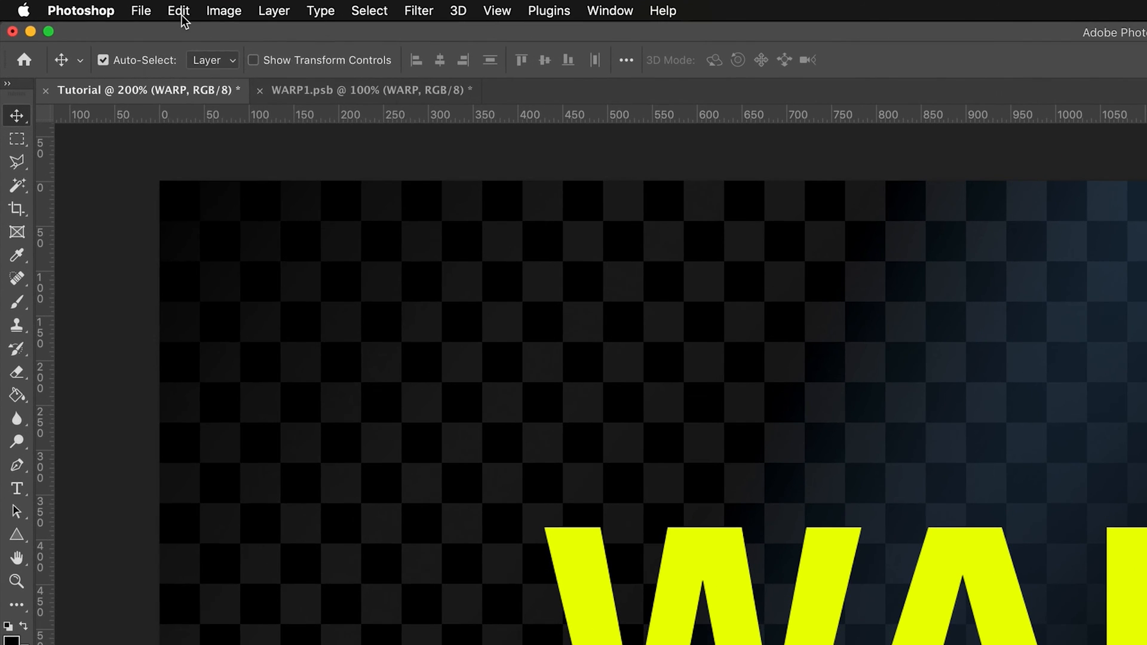
left_click(90, 24)
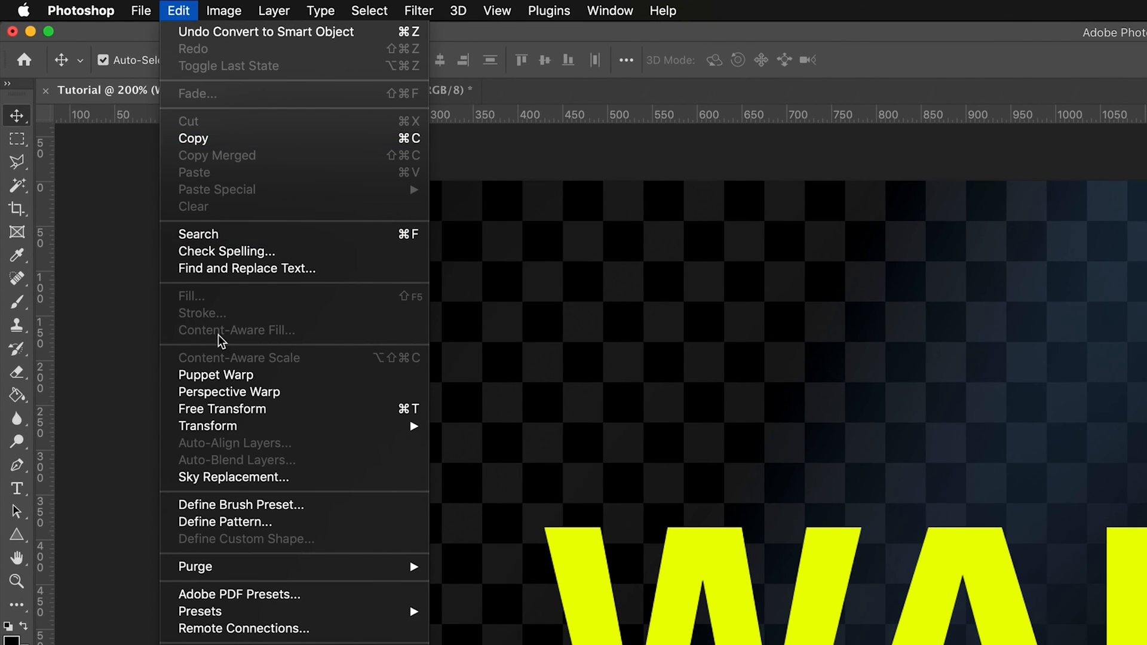
mouse_move(383, 426)
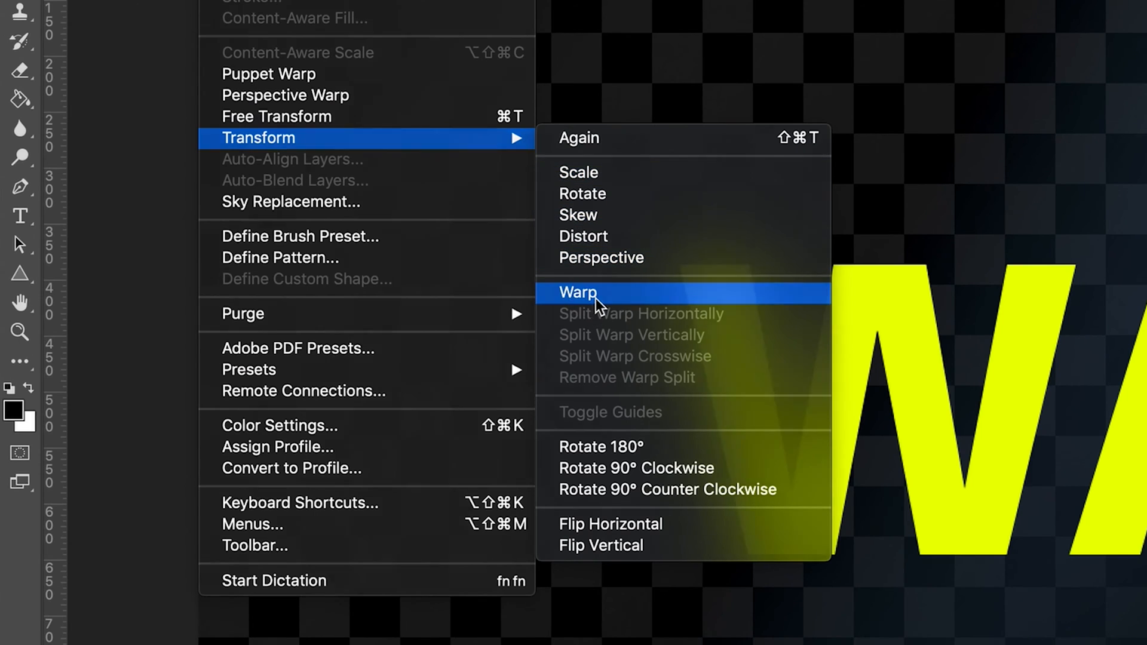
left_click(596, 302)
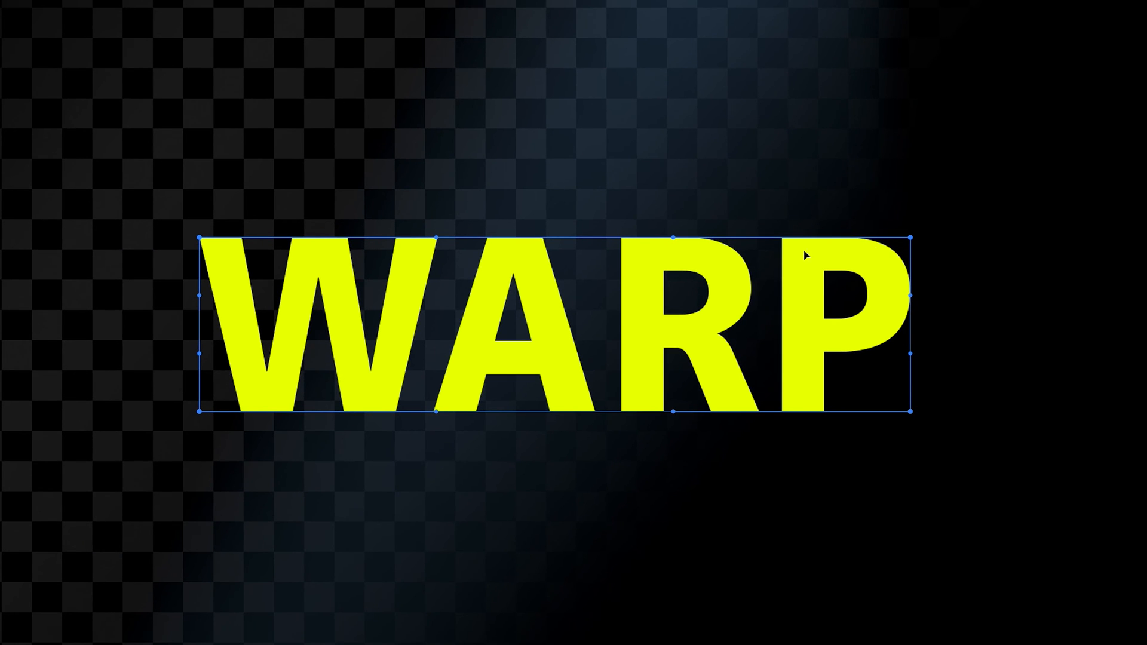